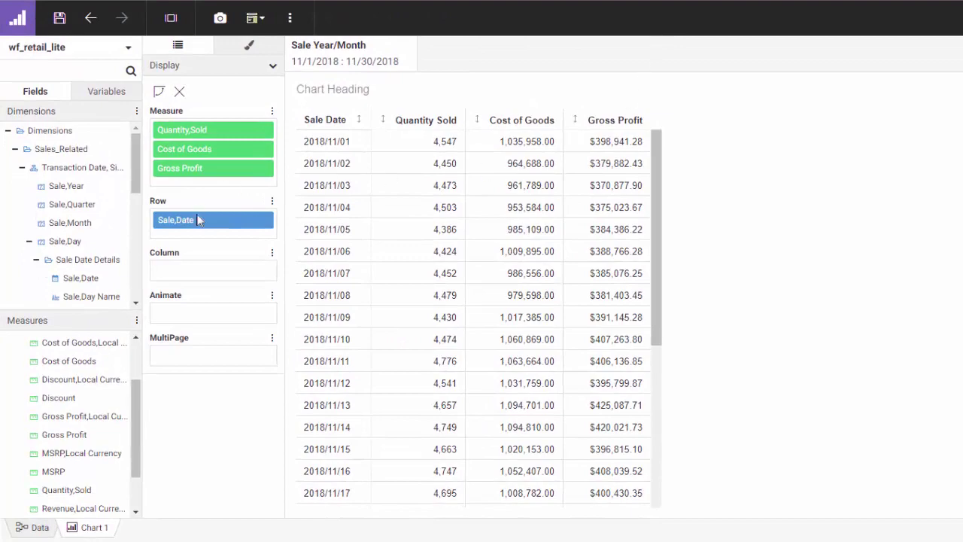
- Add a second Sale,Date field to the grid rows
{"action": "mouse_move", "coordinate": [212, 224]}
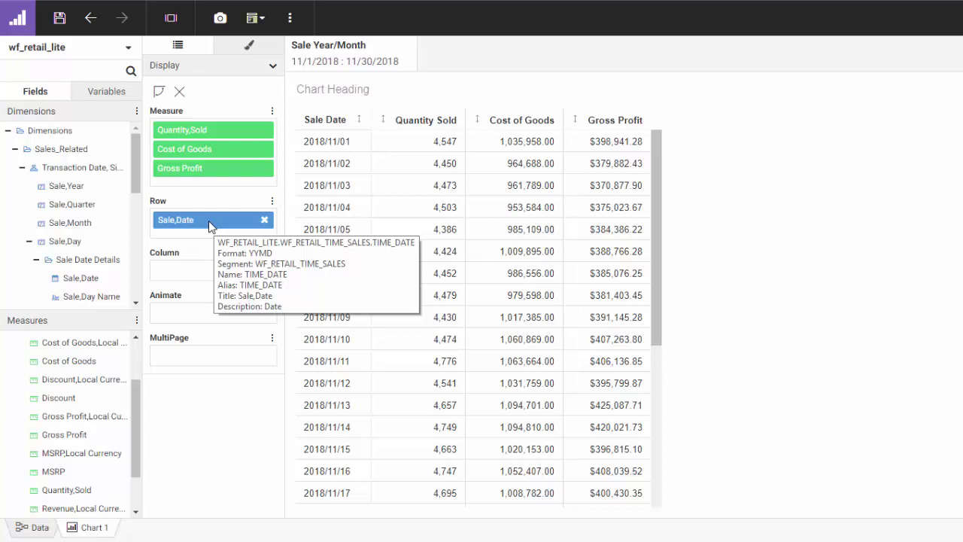
{"action": "left_click", "coordinate": [84, 278]}
{"action": "left_click_drag", "start_coordinate": [169, 223], "coordinate": [188, 218]}
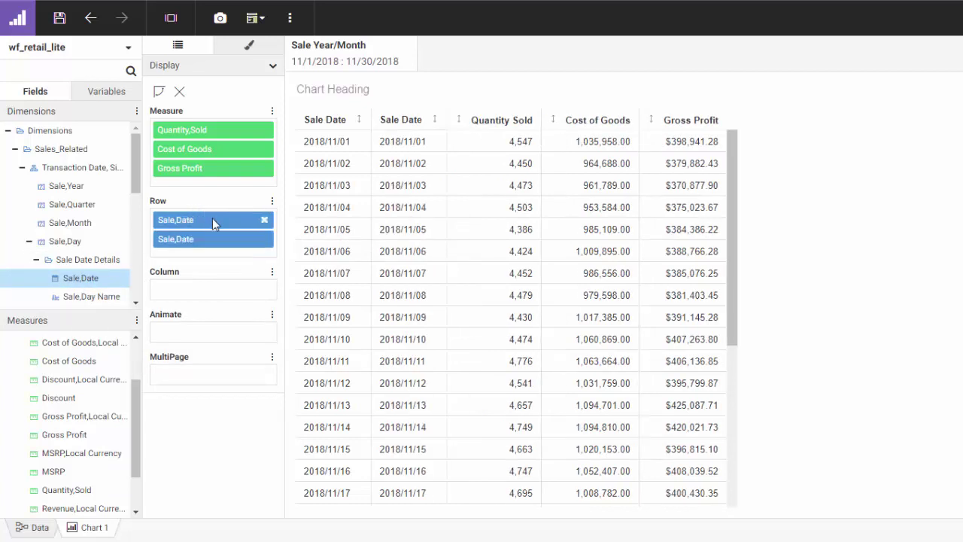
- Set the first Sale,Date column's data type to a date type
{"action": "right_click", "coordinate": [212, 222]}
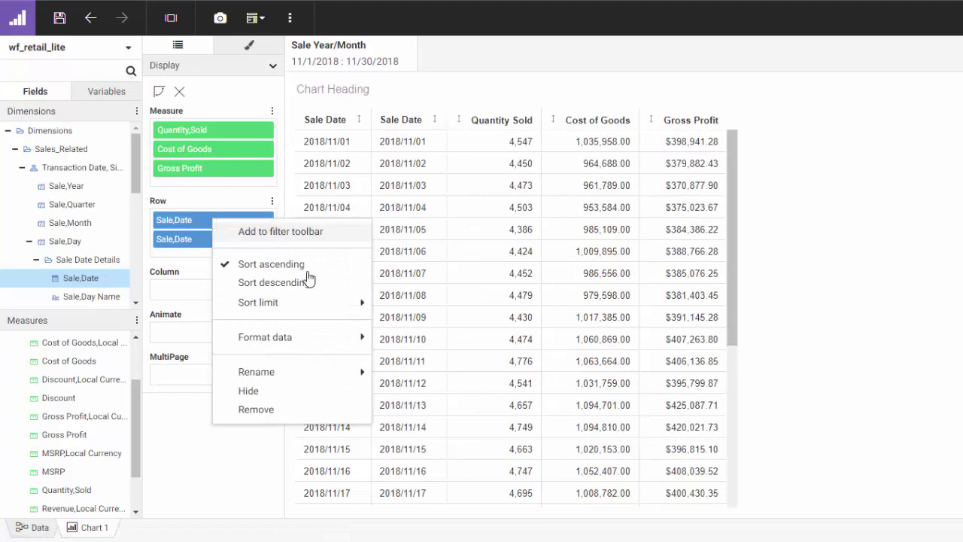
{"action": "mouse_move", "coordinate": [303, 344]}
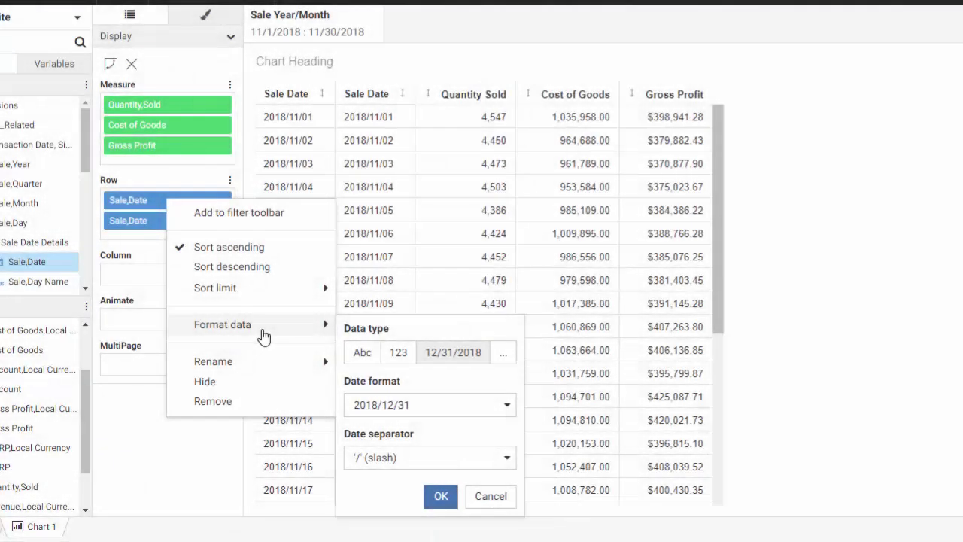
{"action": "left_click", "coordinate": [418, 360]}
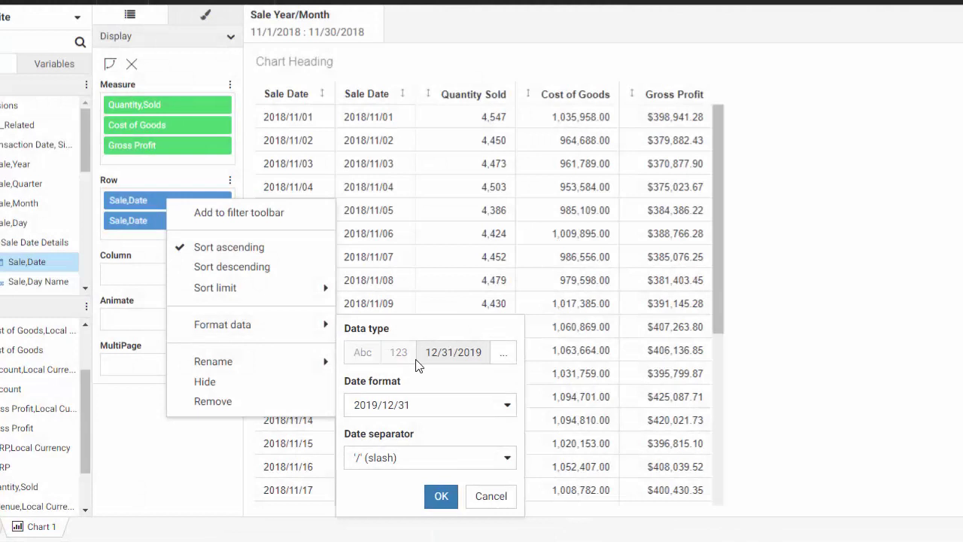
- Choose the December 31, 2019 date format, keeping the slash separator
{"action": "left_click", "coordinate": [507, 405]}
{"action": "scroll", "coordinate": [473, 438], "scroll_direction": "down", "scroll_amount": 5}
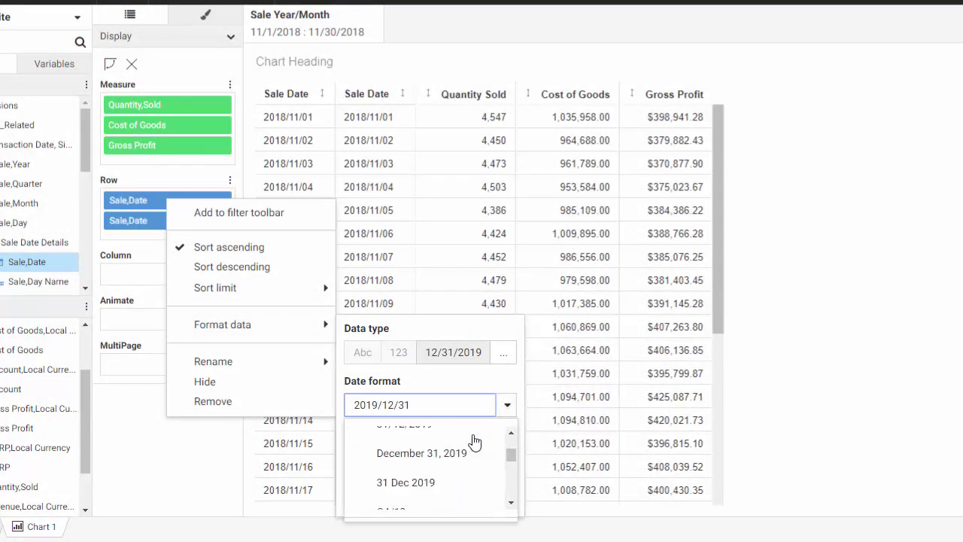
{"action": "left_click", "coordinate": [495, 401]}
{"action": "scroll", "coordinate": [497, 421], "scroll_direction": "down", "scroll_amount": 1}
{"action": "left_click", "coordinate": [507, 440]}
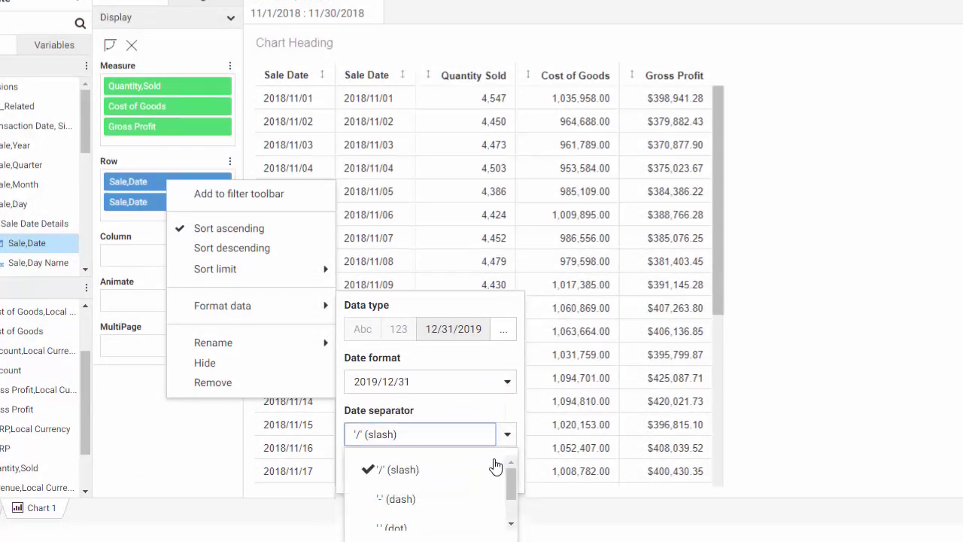
{"action": "scroll", "coordinate": [487, 476], "scroll_direction": "down", "scroll_amount": 2}
{"action": "scroll", "coordinate": [486, 472], "scroll_direction": "up", "scroll_amount": 2}
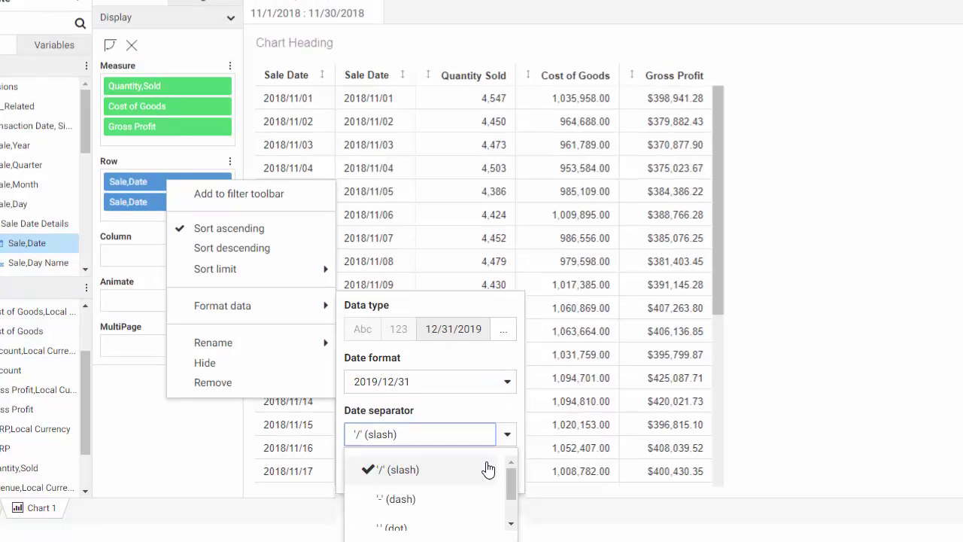
{"action": "left_click", "coordinate": [493, 412]}
{"action": "left_click", "coordinate": [506, 384]}
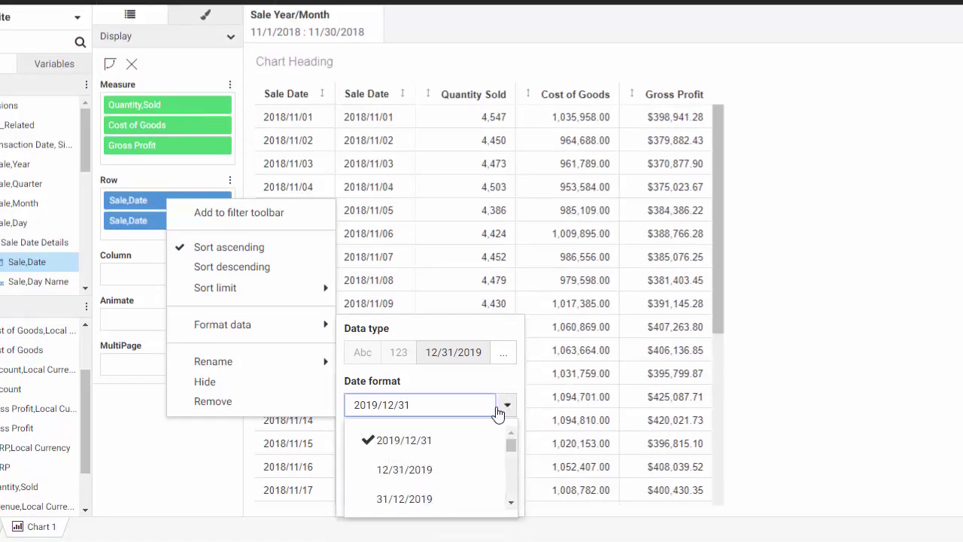
{"action": "scroll", "coordinate": [466, 415], "scroll_direction": "down", "scroll_amount": 2}
{"action": "left_click", "coordinate": [443, 452]}
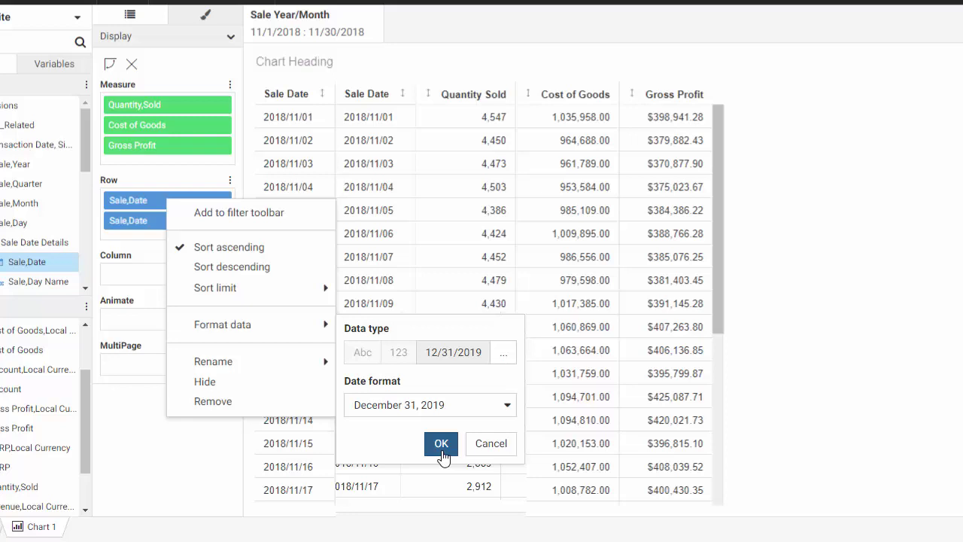
- Apply the December 31, 2019 format so the first Sale Date reads like November 1, 2018
{"action": "left_click", "coordinate": [441, 444]}
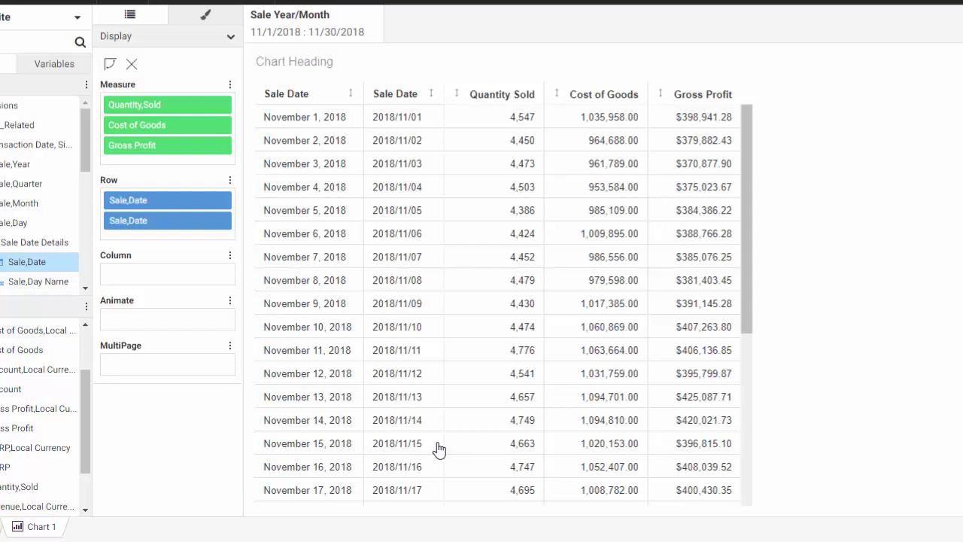
- Build a new calculation with the expression Gross Profit / Revenue
{"action": "left_click", "coordinate": [166, 143]}
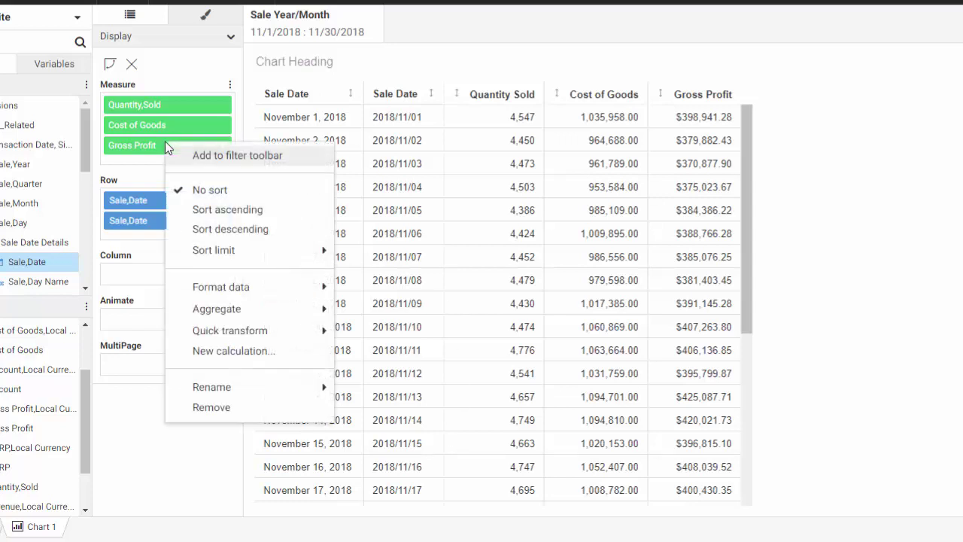
{"action": "left_click", "coordinate": [273, 355]}
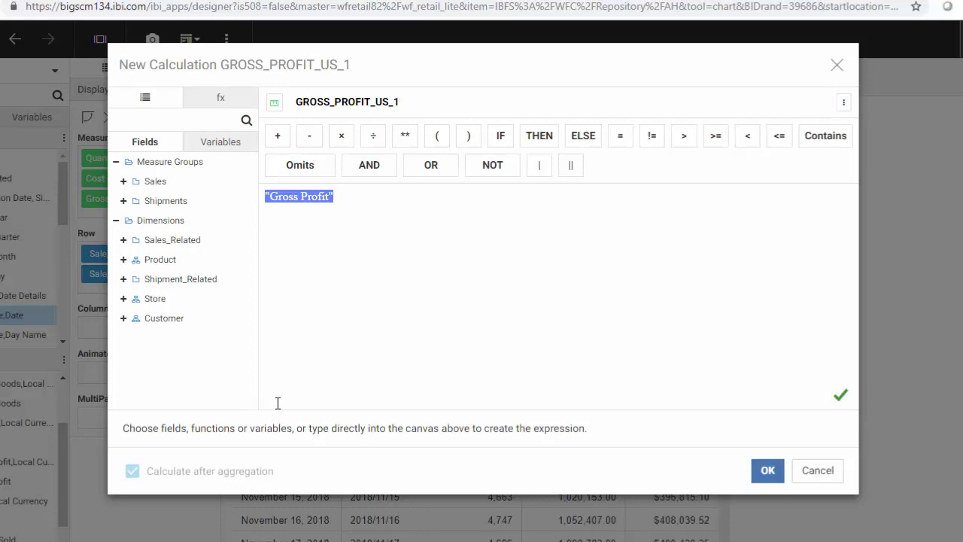
{"action": "left_click", "coordinate": [499, 264]}
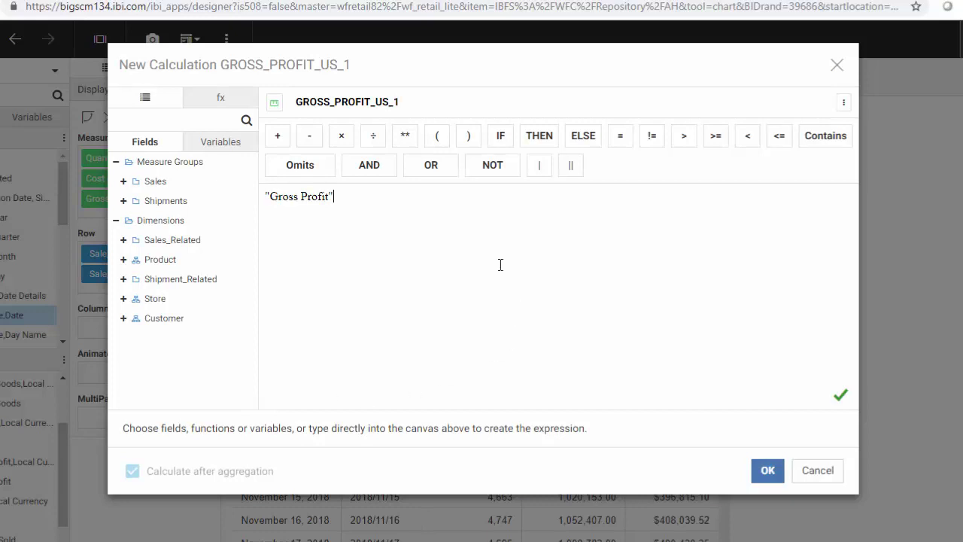
{"action": "left_click", "coordinate": [382, 140]}
{"action": "left_click", "coordinate": [123, 182]}
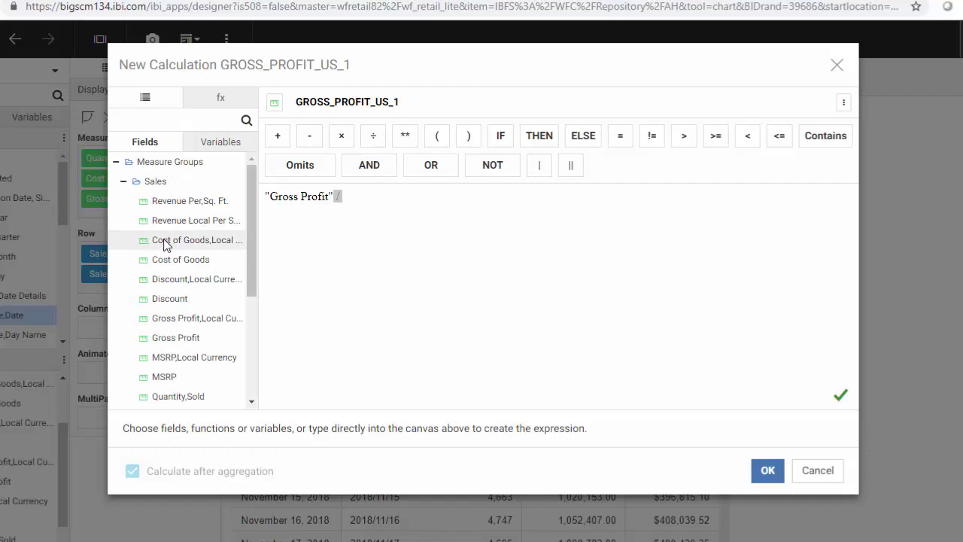
{"action": "scroll", "coordinate": [169, 285], "scroll_direction": "down", "scroll_amount": 4}
{"action": "left_click", "coordinate": [172, 285]}
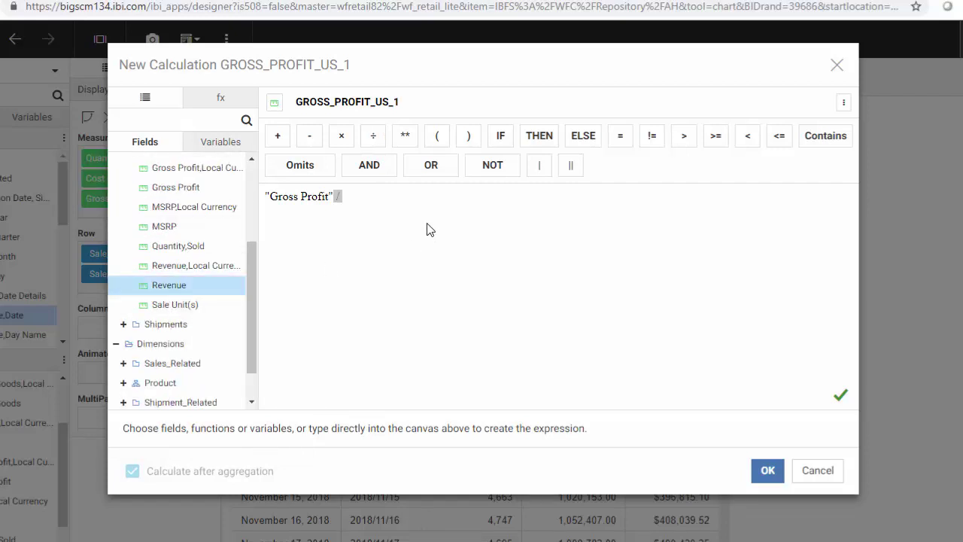
{"action": "left_click_drag", "start_coordinate": [429, 229], "coordinate": [416, 206]}
- Name the calculation Profit_Margin
{"action": "left_click", "coordinate": [319, 106]}
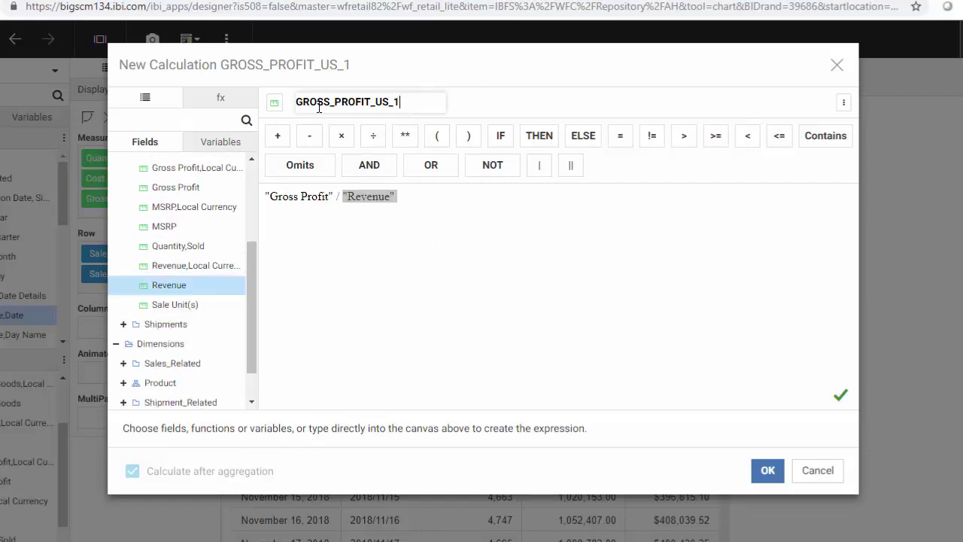
{"action": "double_click", "coordinate": [319, 107]}
{"action": "type", "text": "Profit_Margin"}
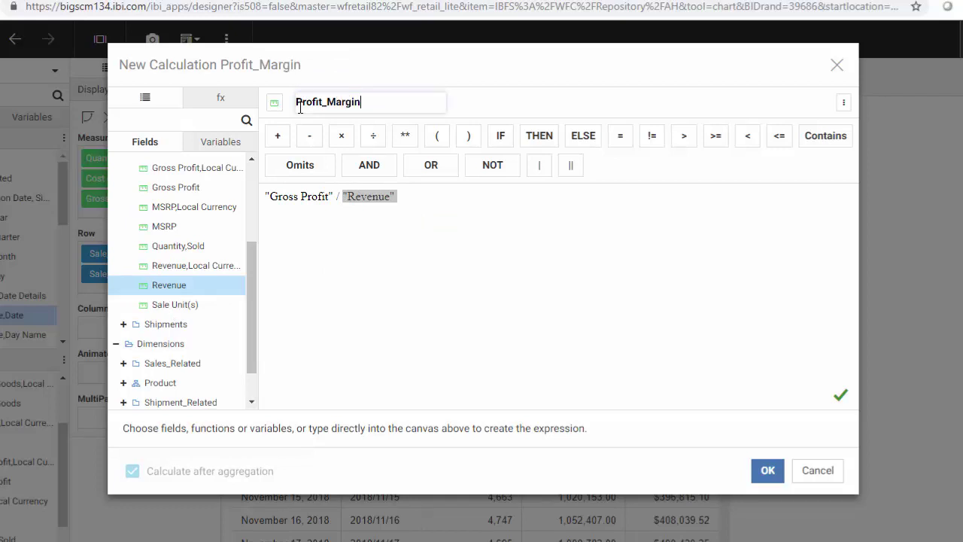
- Format Profit_Margin as a percentage (%) and create the calculation
{"action": "left_click", "coordinate": [484, 97]}
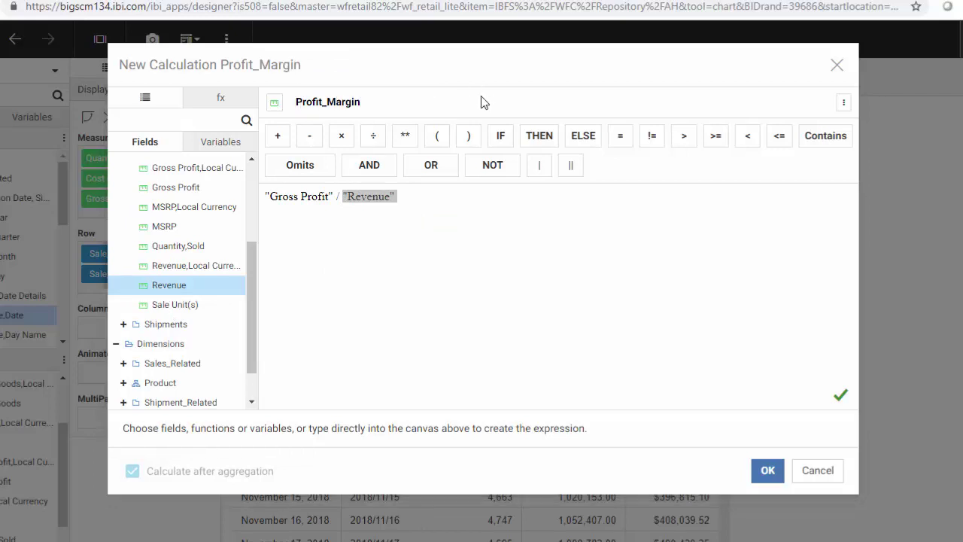
{"action": "left_click", "coordinate": [274, 103]}
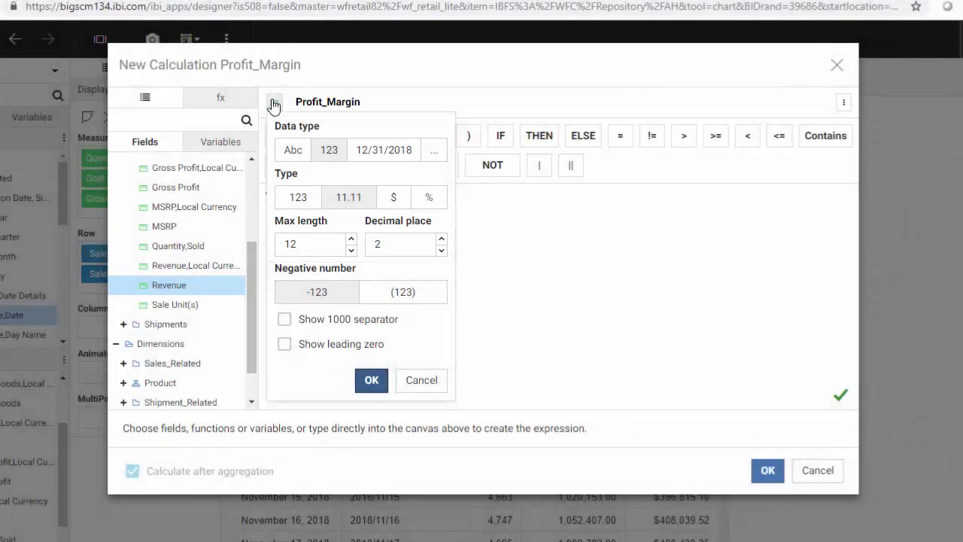
{"action": "left_click", "coordinate": [432, 198]}
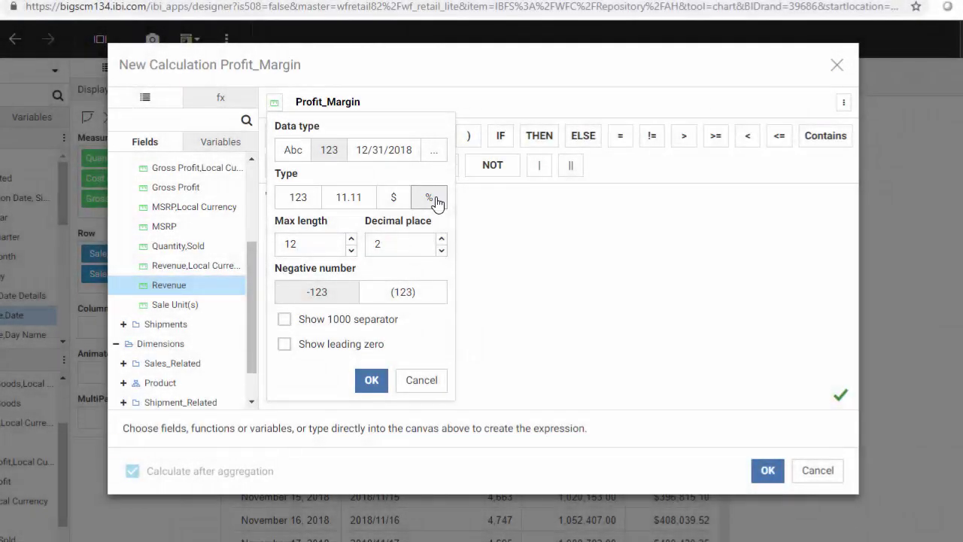
{"action": "left_click", "coordinate": [370, 384]}
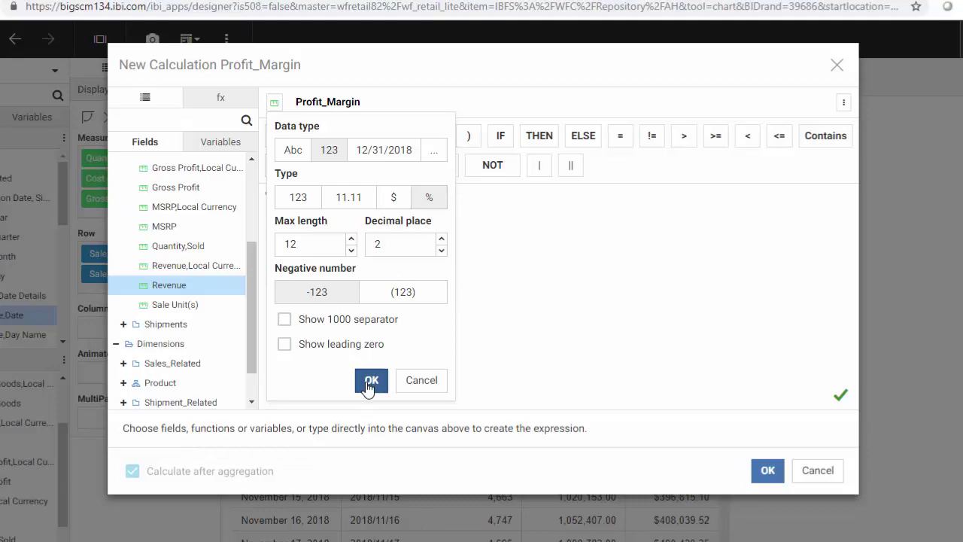
{"action": "left_click", "coordinate": [767, 472]}
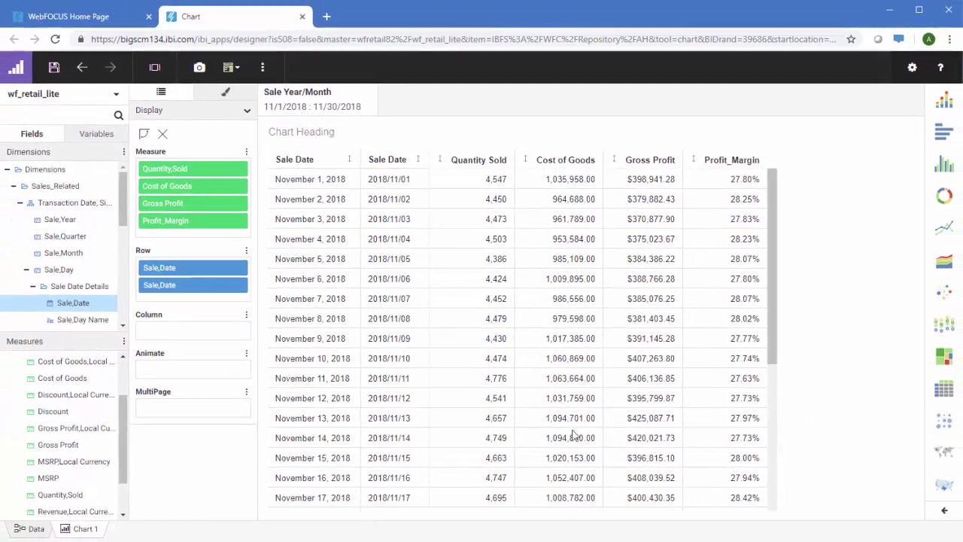
- Run the grid to preview the Profit_Margin percentages
{"action": "left_click", "coordinate": [153, 69]}
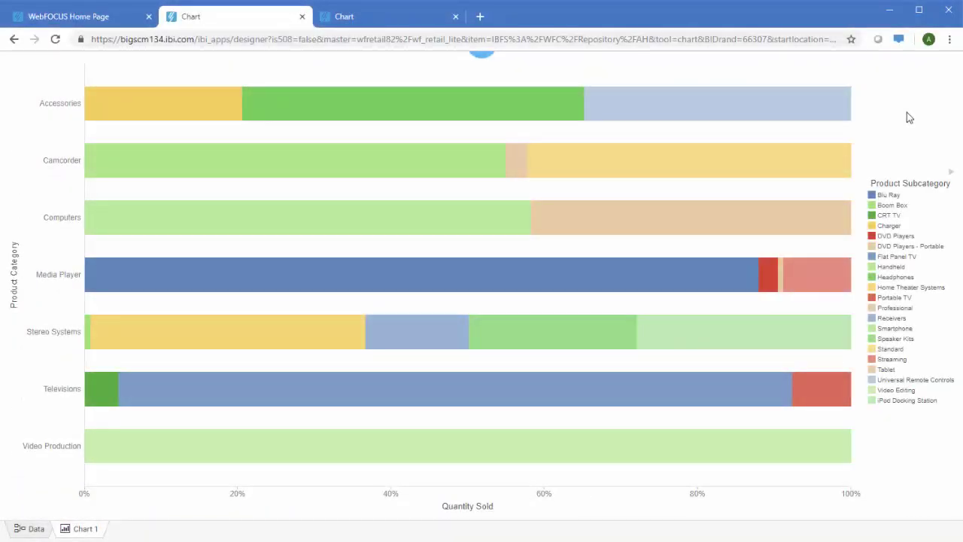
- View the 100% stacked bar chart of Quantity Sold by Product Category
{"action": "mouse_move", "coordinate": [745, 111]}
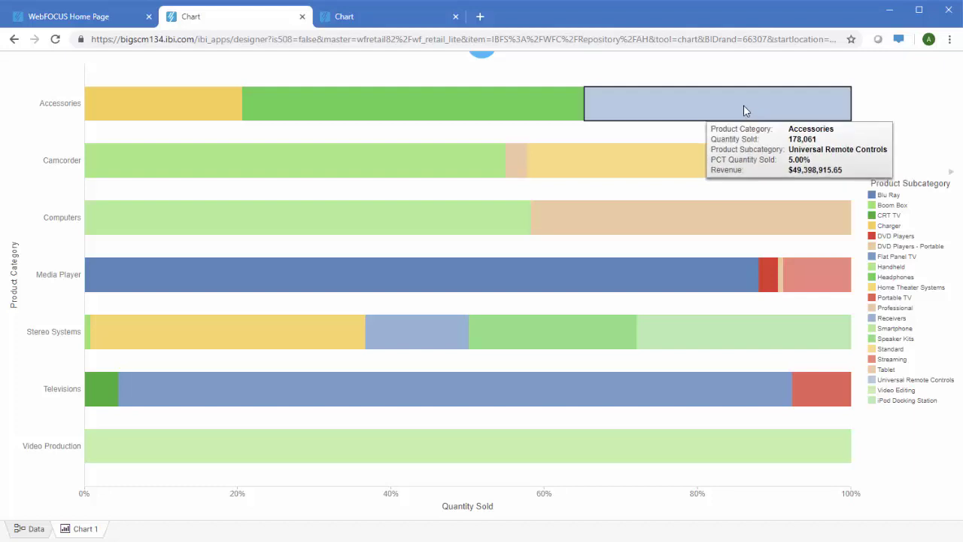